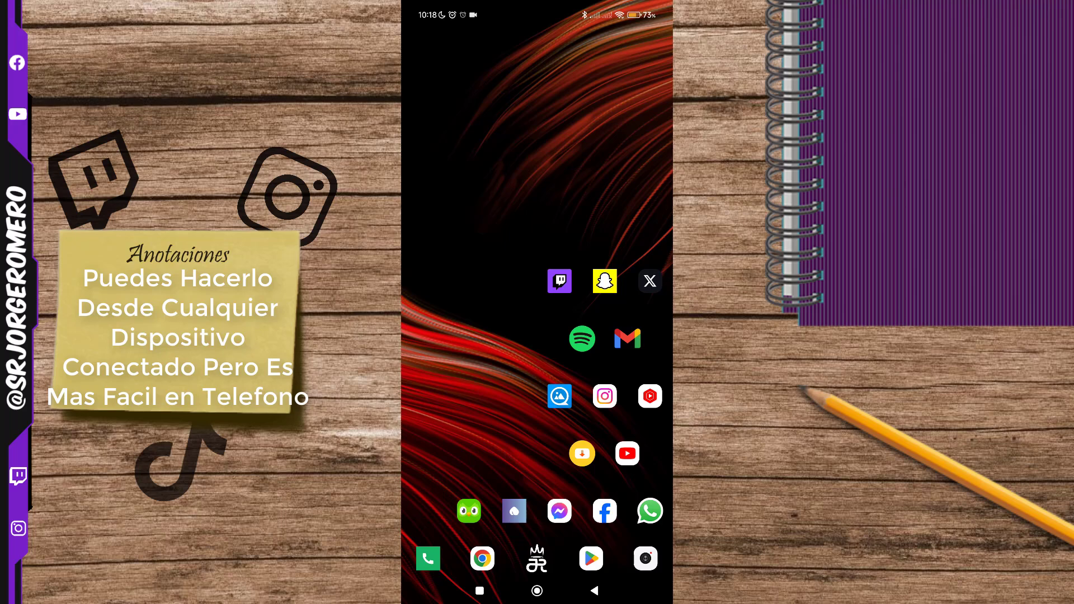
# Open the phone's Wi-Fi settings and view the details of the connected network Total-UwU.
pyautogui.moveTo(630, 9); pyautogui.dragTo(635, 127)
pyautogui.click(591, 61)
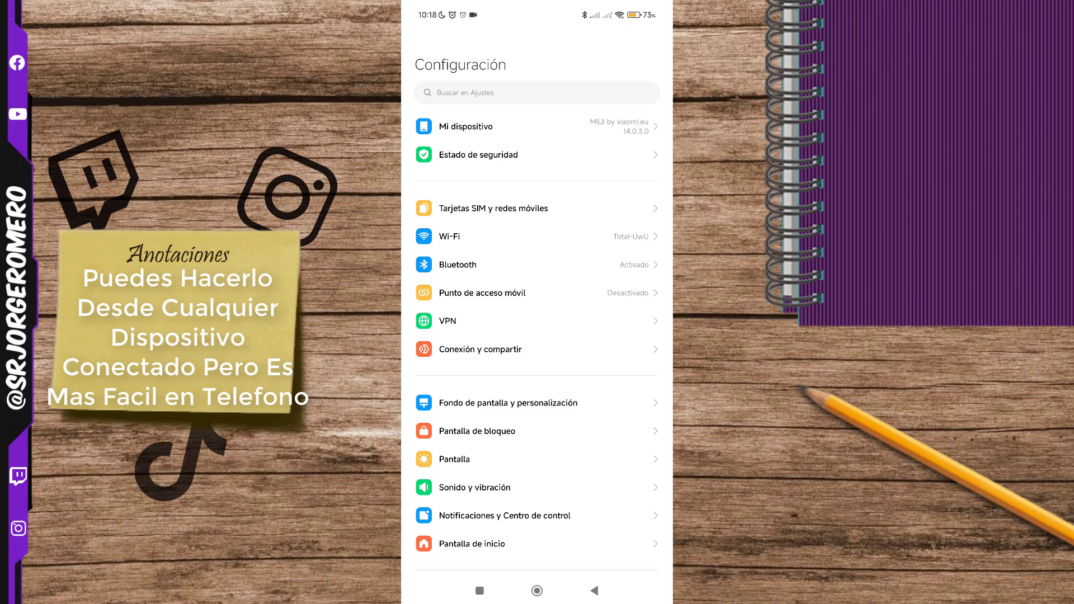
pyautogui.click(599, 238)
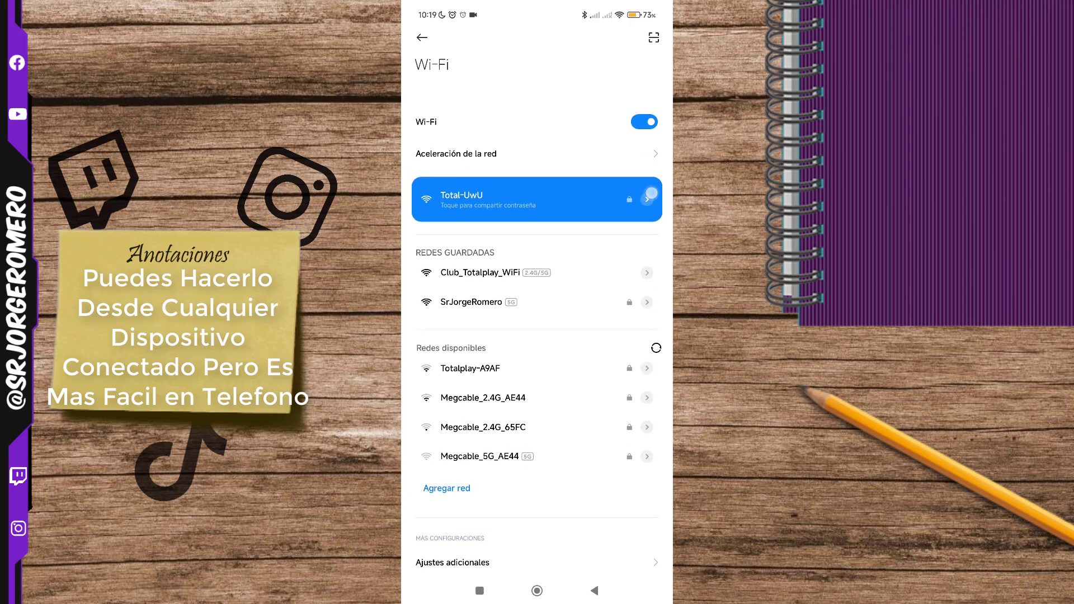
pyautogui.click(647, 177)
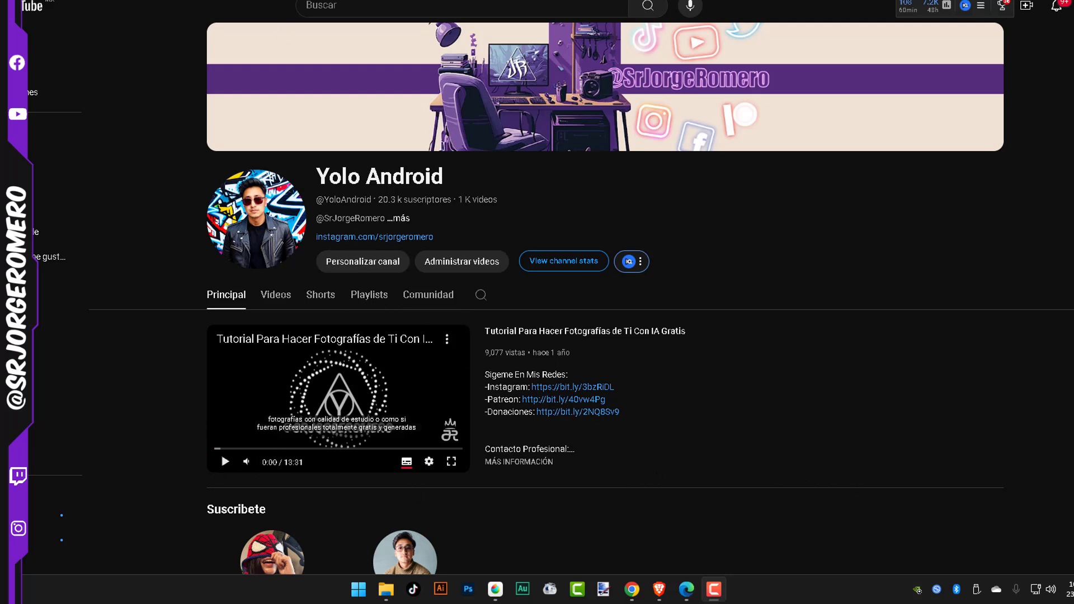
# Switch to Chrome on the computer, load 192.168.100.1 in a new tab, and close the older HG8145V5 tab.
pyautogui.click(246, 1)
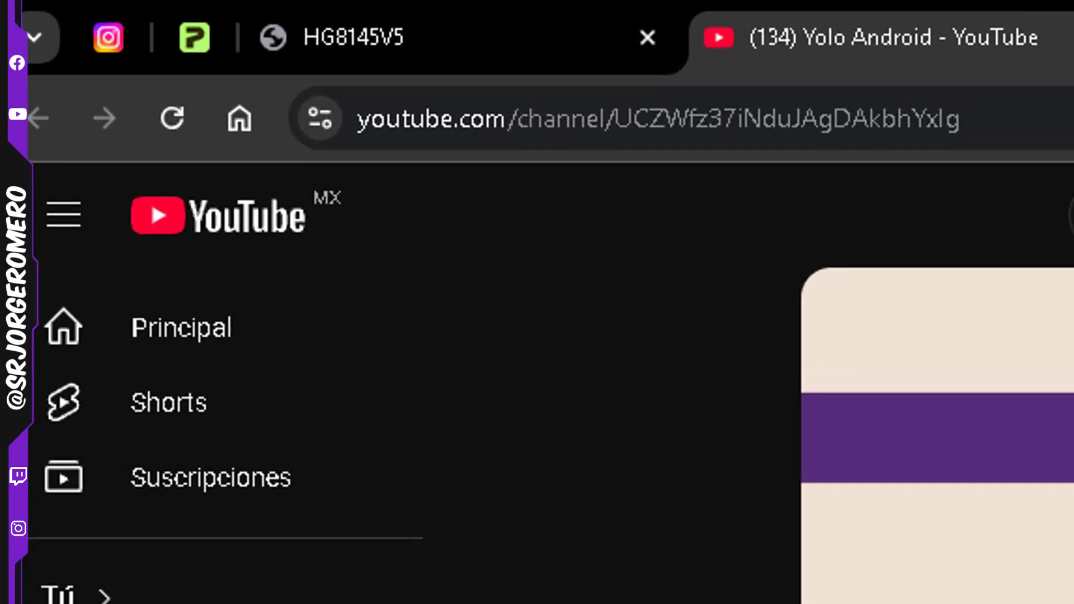
pyautogui.click(179, 2)
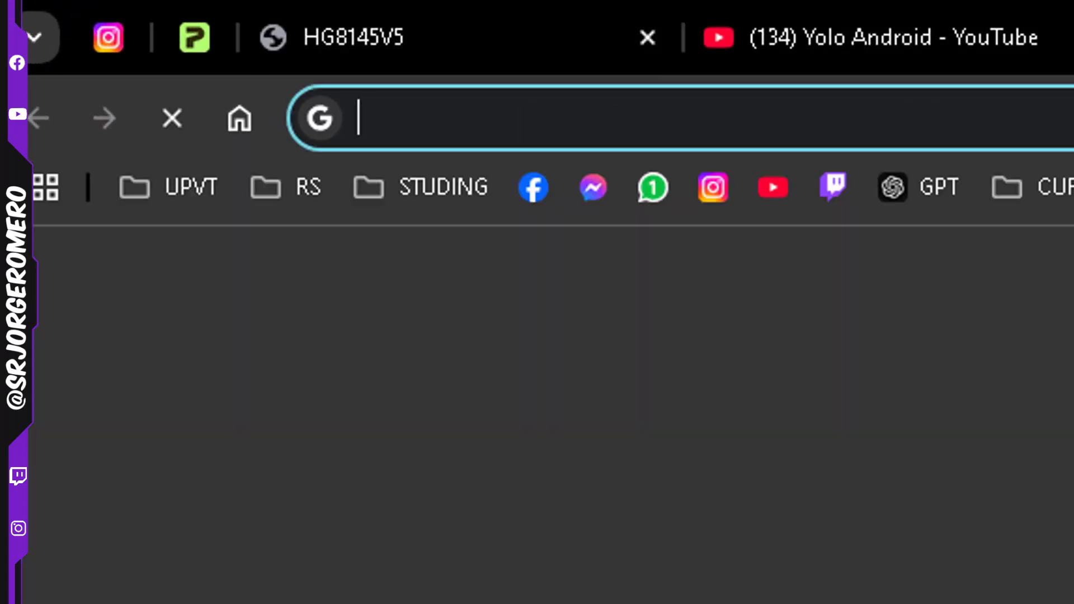
pyautogui.click(973, 121)
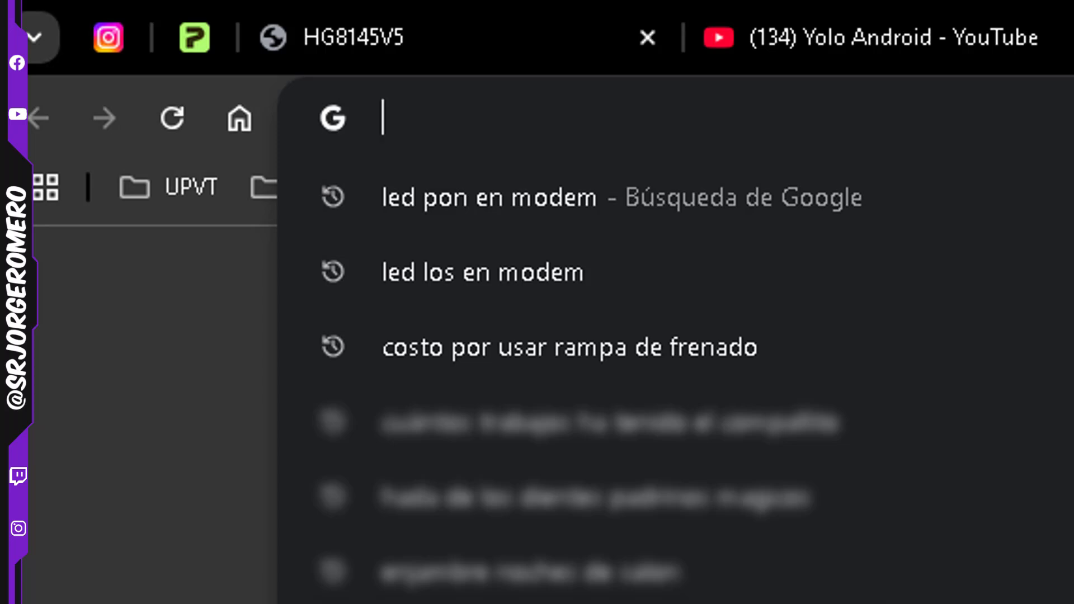
pyautogui.write('19')
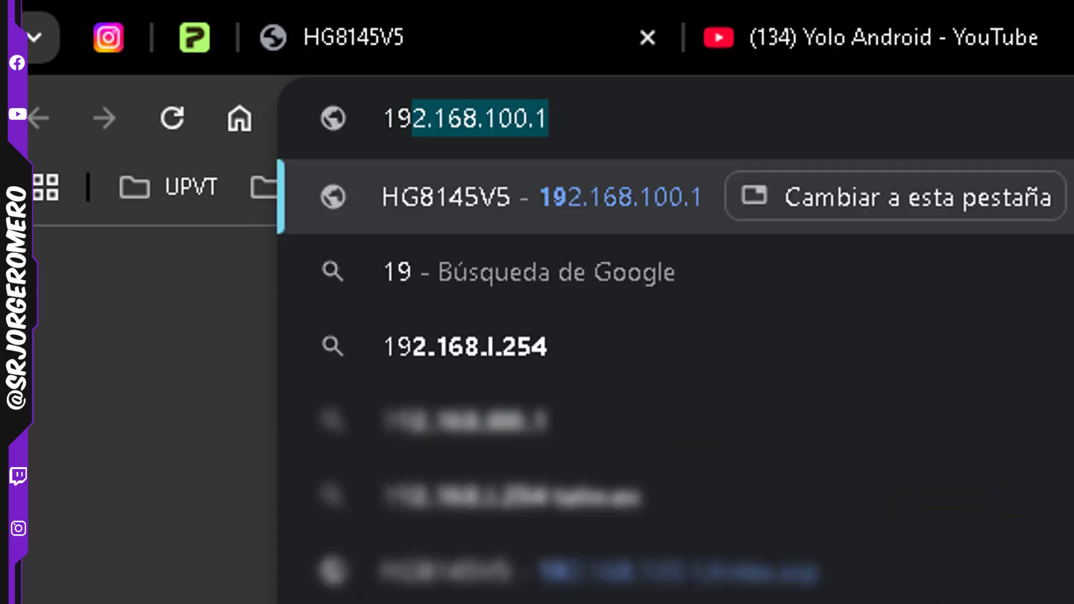
pyautogui.write('2.168.1')
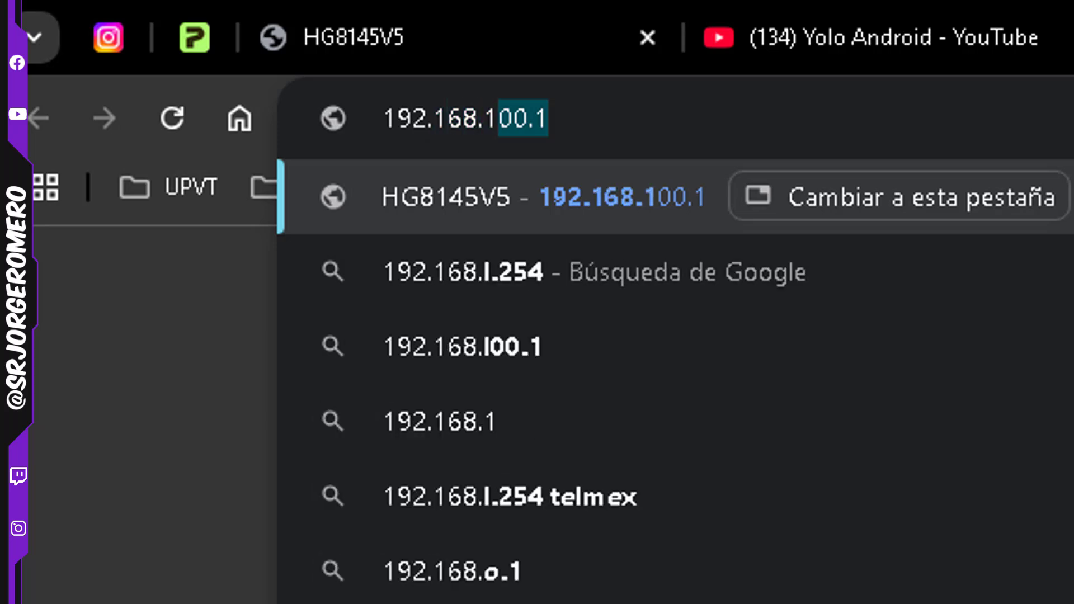
pyautogui.write('00.1')
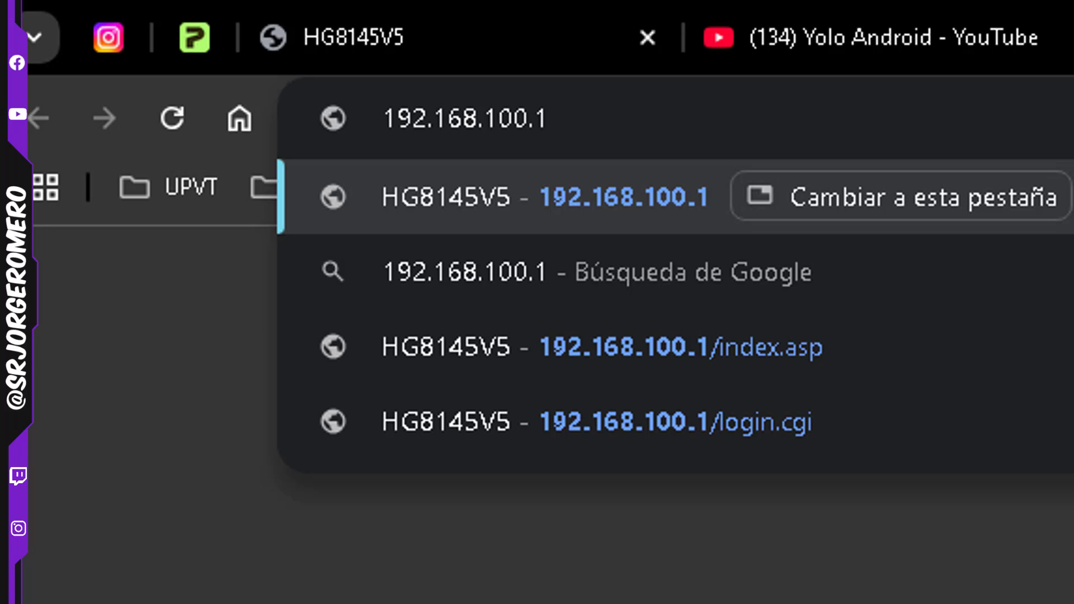
pyautogui.press('Return')
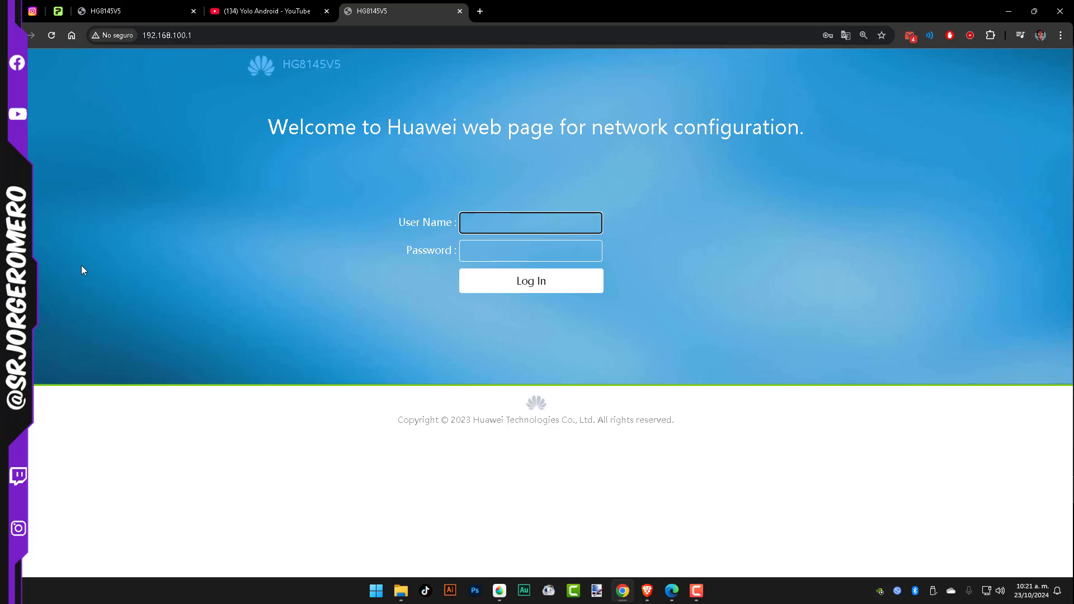
pyautogui.click(194, 11)
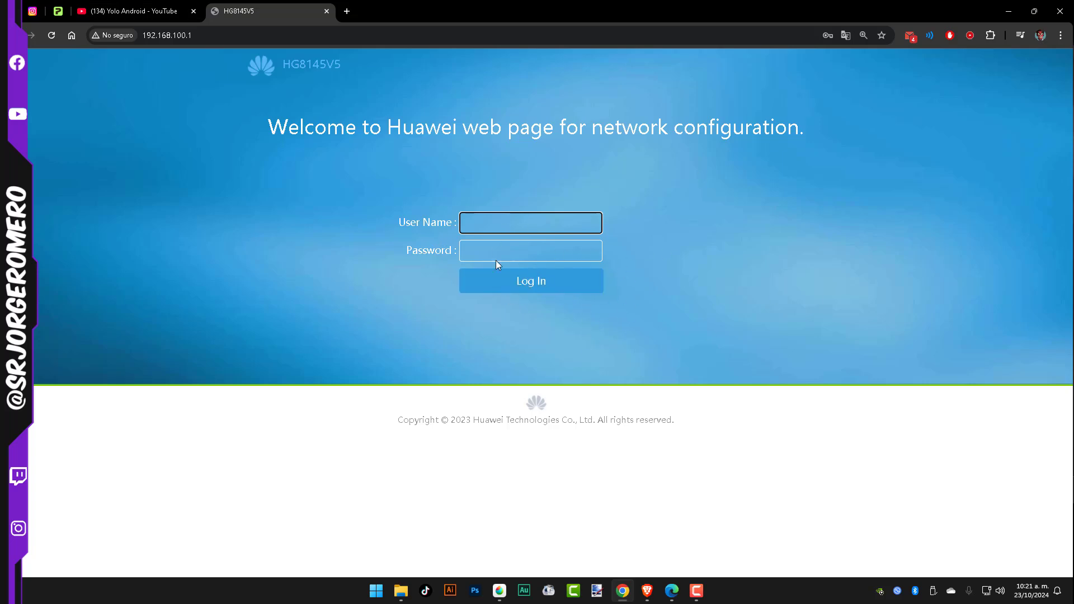
pyautogui.moveTo(399, 250); pyautogui.dragTo(459, 249)
pyautogui.click(393, 220)
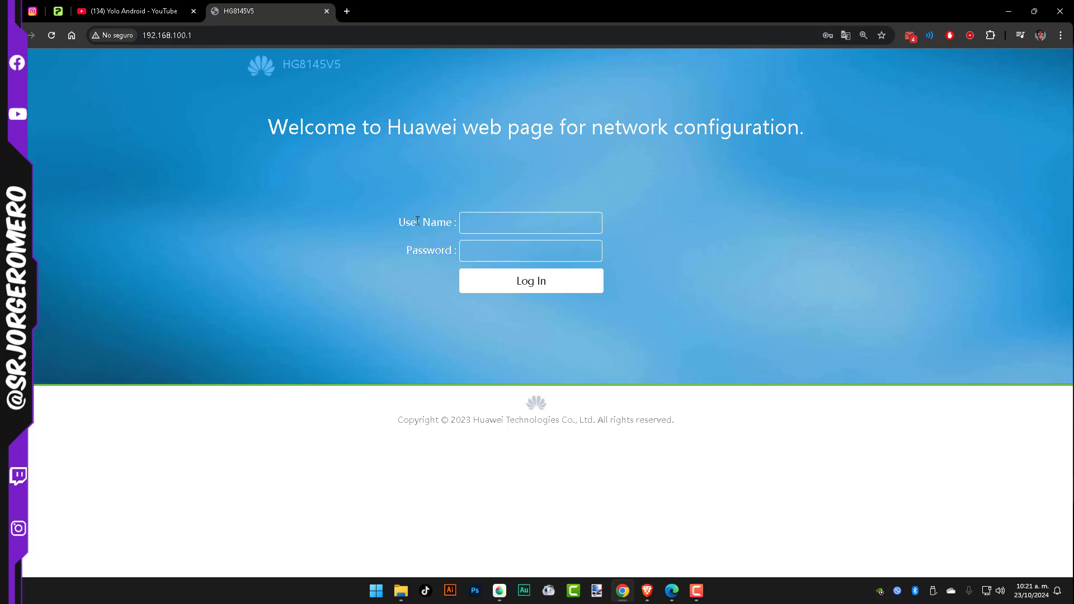
pyautogui.moveTo(417, 221); pyautogui.dragTo(445, 222)
pyautogui.doubleClick(421, 255)
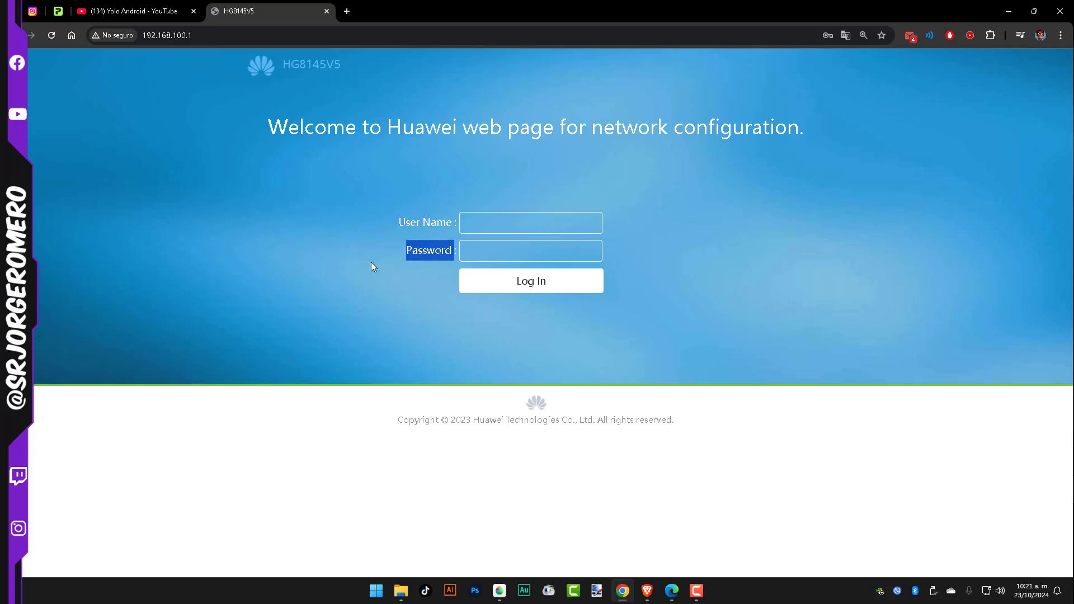
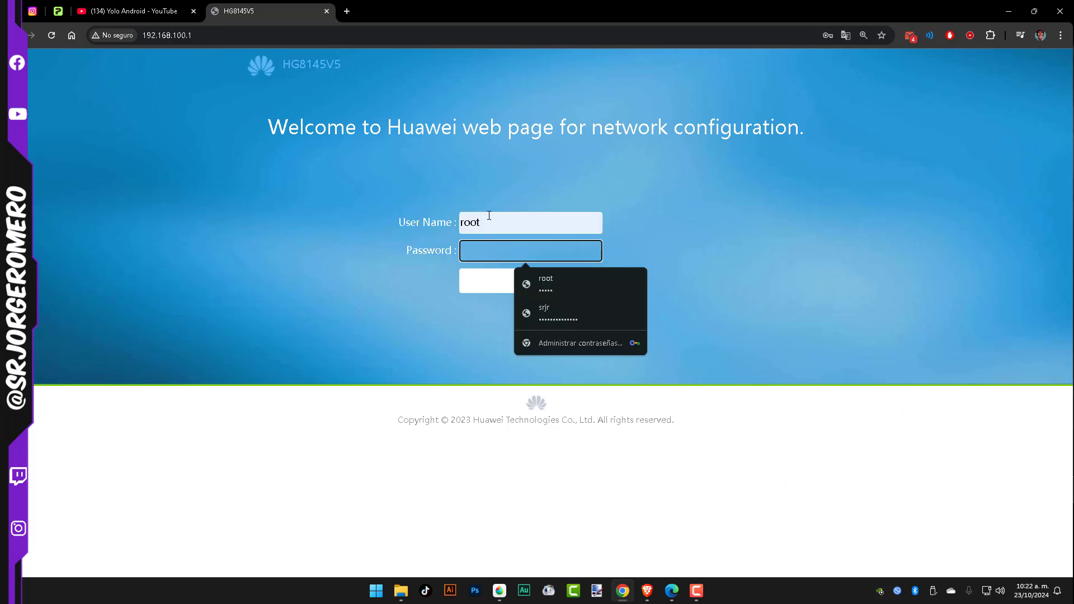
# Log in to the router as root with the saved account password, then dismiss the password-update and translation prompts.
pyautogui.click(553, 314)
pyautogui.doubleClick(515, 229)
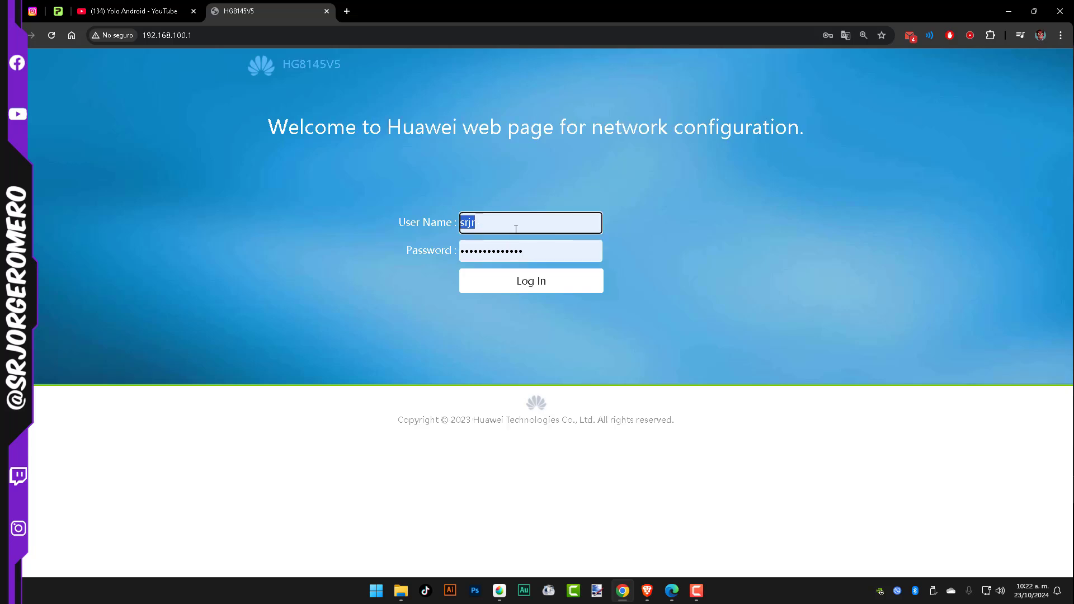
pyautogui.press('BackSpace')
pyautogui.write('root')
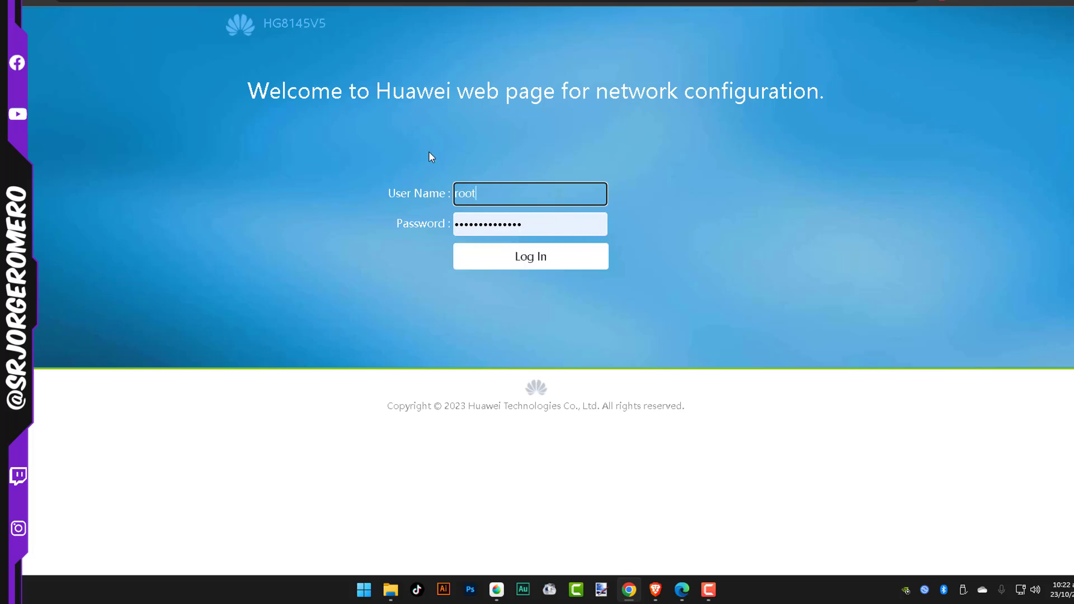
pyautogui.click(528, 257)
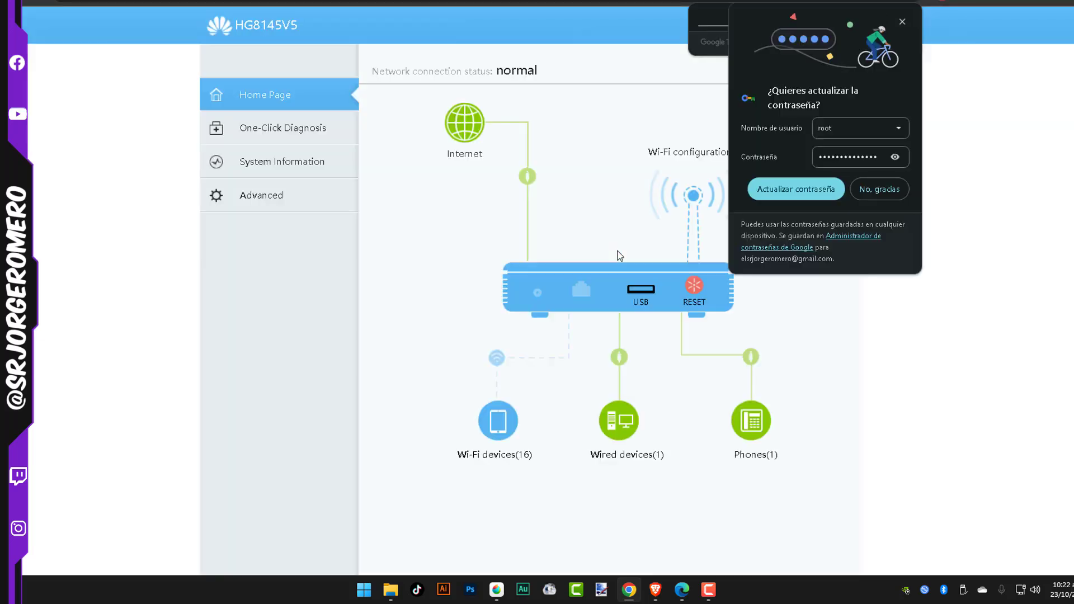
pyautogui.click(879, 189)
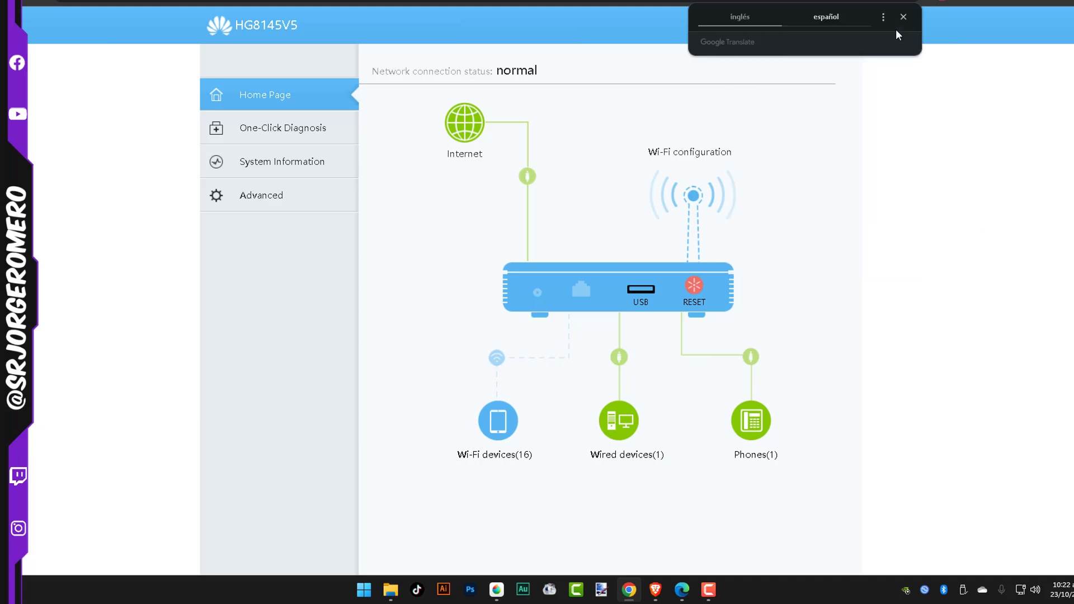
pyautogui.click(902, 18)
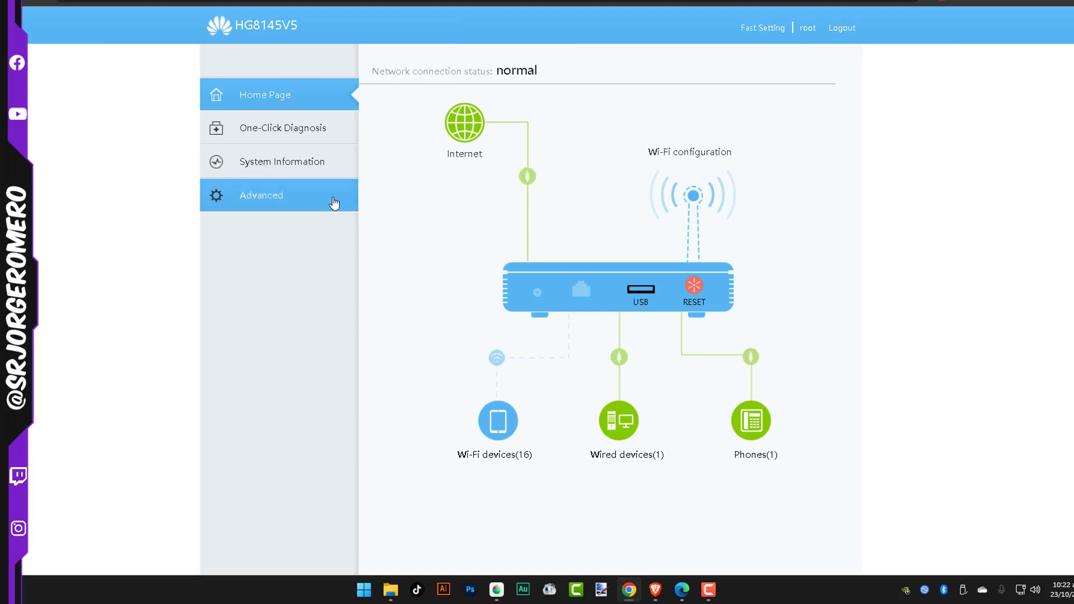
# View the advanced WLAN options, then return to the home page and view its Wi-Fi configuration.
pyautogui.click(335, 204)
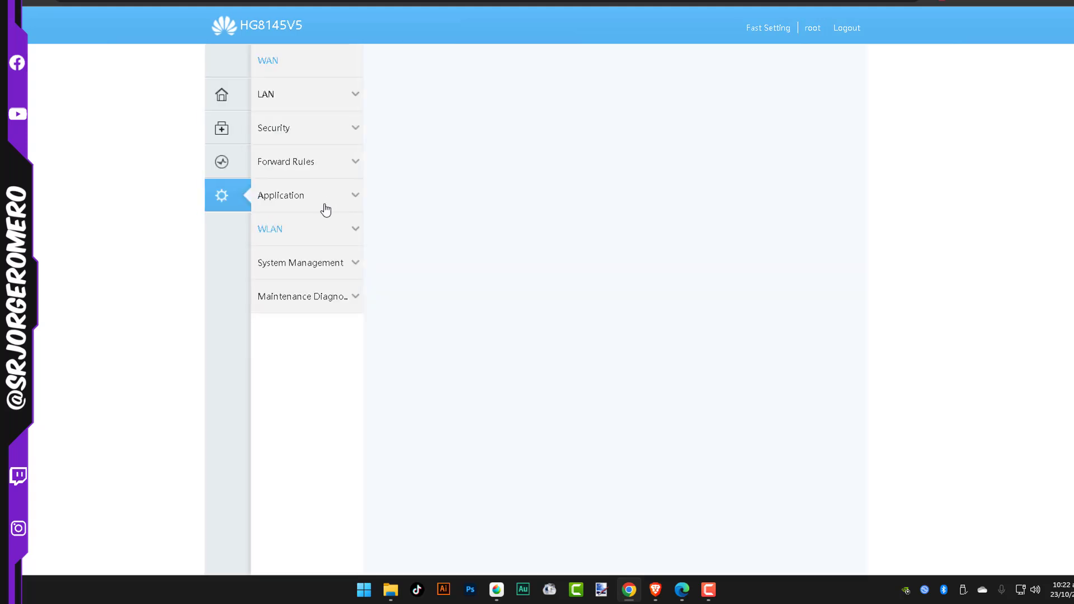
pyautogui.click(270, 229)
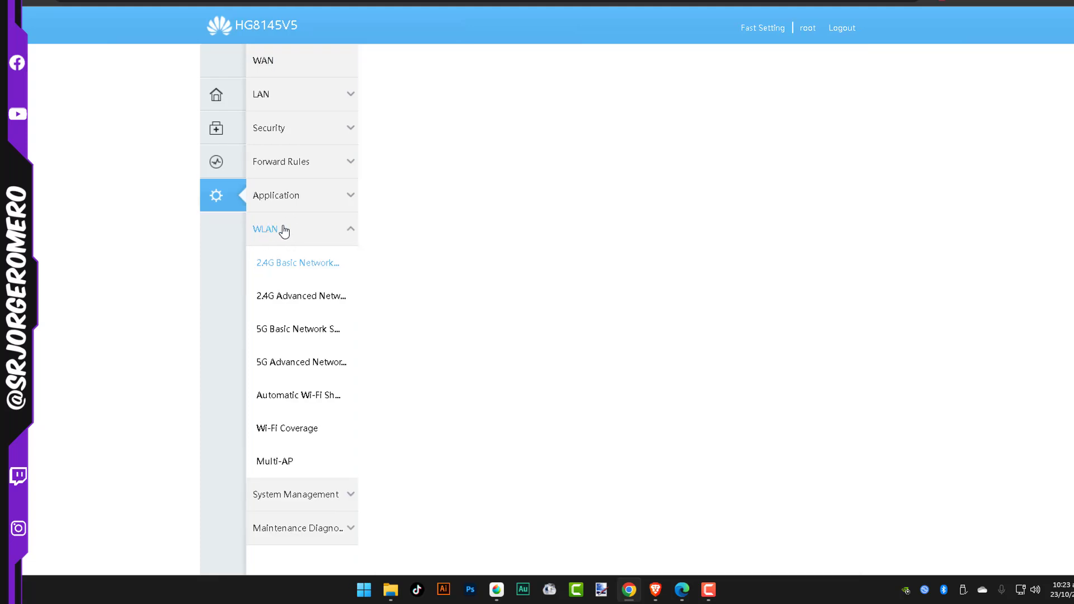
pyautogui.click(216, 97)
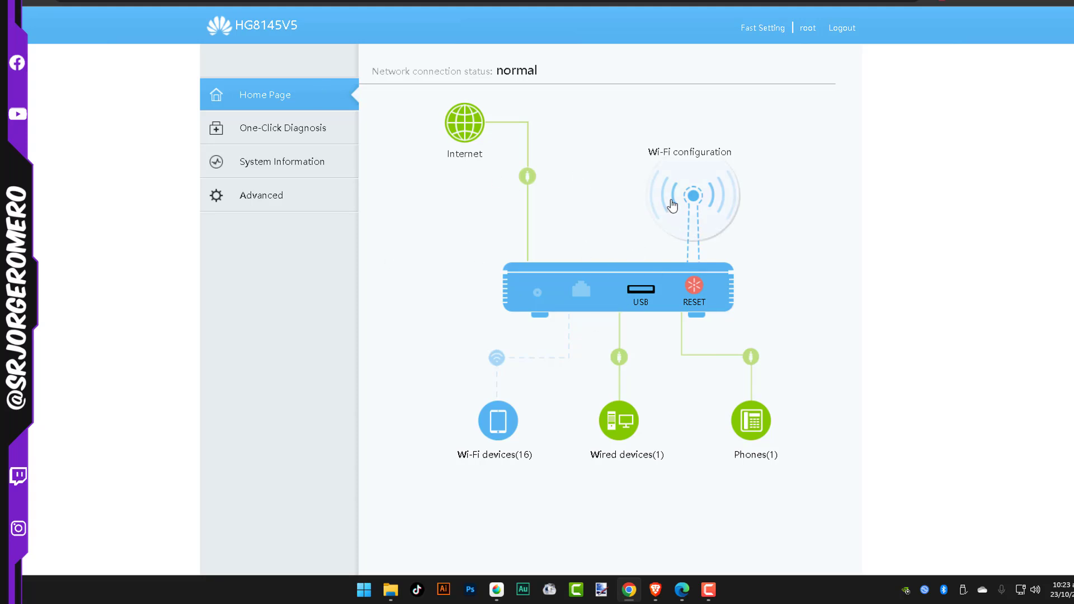
pyautogui.click(692, 206)
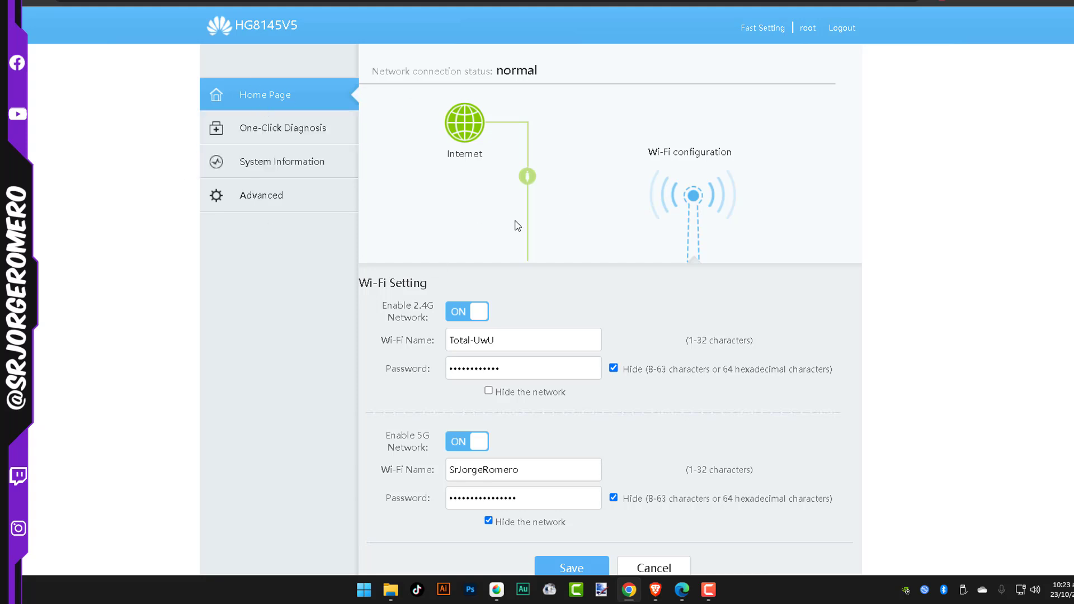
# Open the advanced 2.4G Basic Network Settings and review the SSID configuration details of Total-UwU.
pyautogui.click(242, 208)
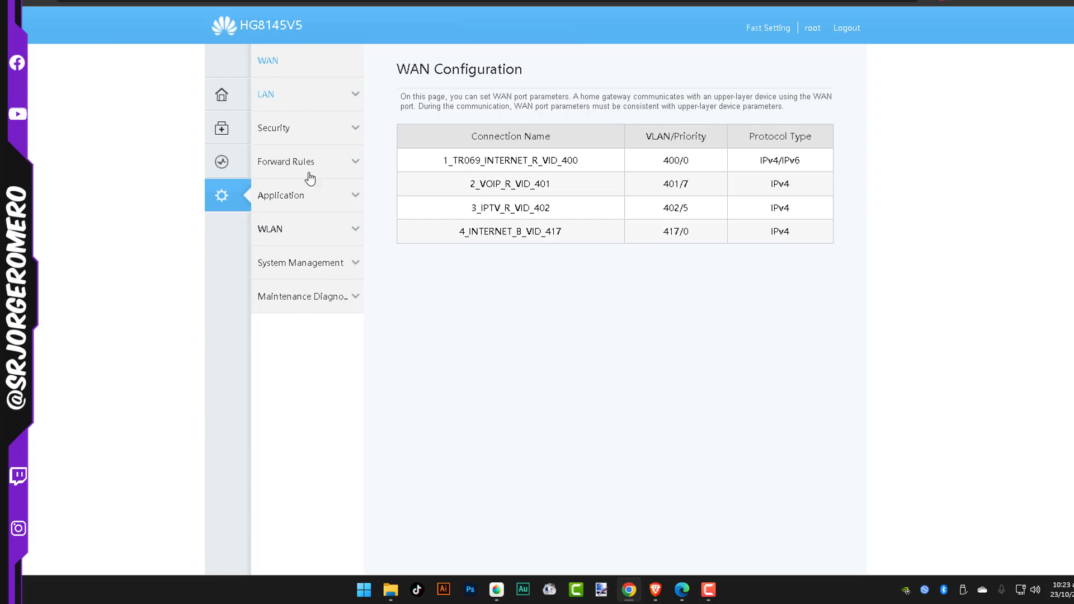
pyautogui.click(301, 241)
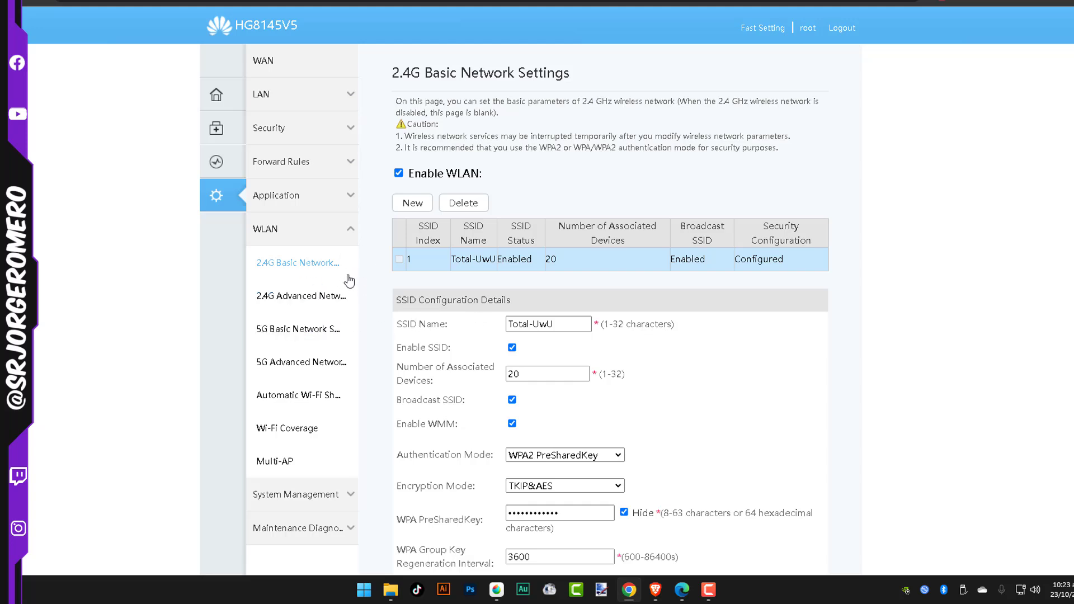
pyautogui.doubleClick(465, 258)
pyautogui.click(487, 256)
pyautogui.doubleClick(487, 256)
pyautogui.scroll(-1, 477, 254)
pyautogui.scroll(-1, 478, 255)
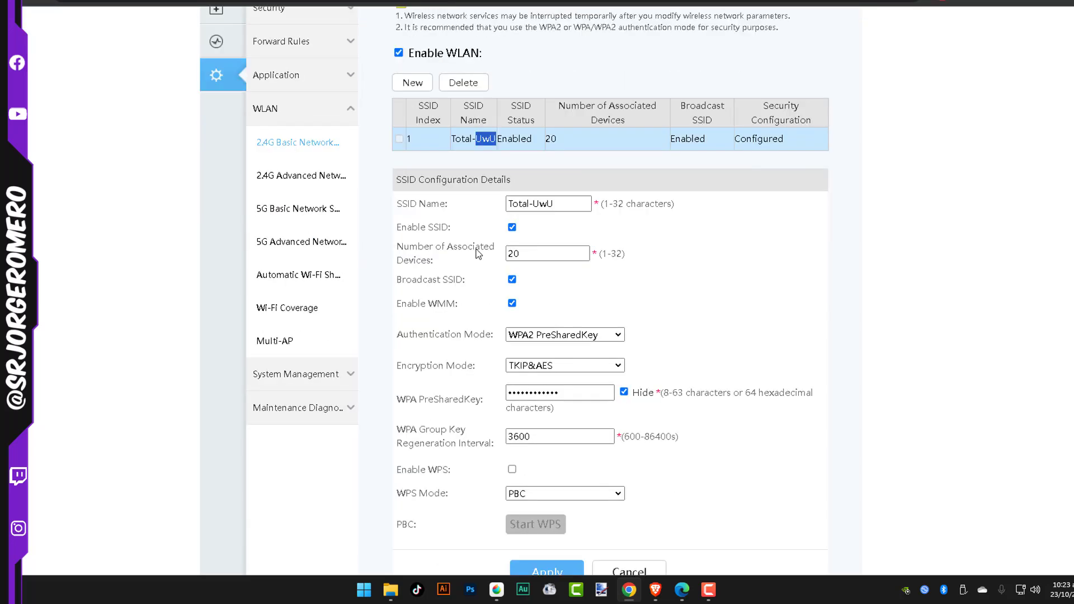
pyautogui.scroll(1, 479, 255)
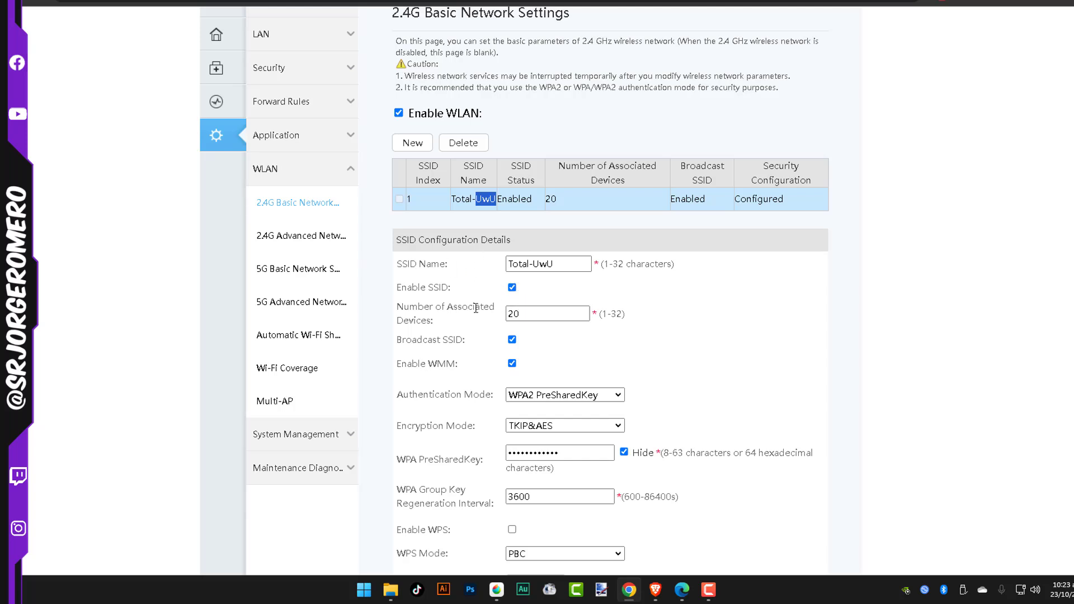
pyautogui.scroll(-2, 492, 313)
# Make sure WPS is disabled for the 2.4G network Total-UwU and apply the configuration.
pyautogui.click(514, 338)
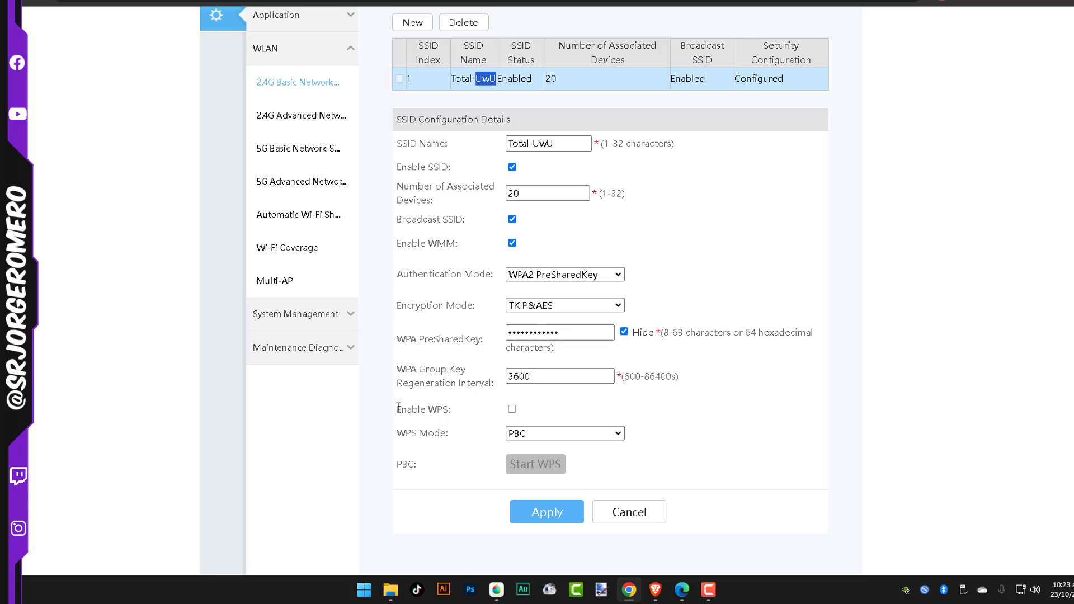
pyautogui.moveTo(398, 407); pyautogui.dragTo(460, 412)
pyautogui.click(415, 421)
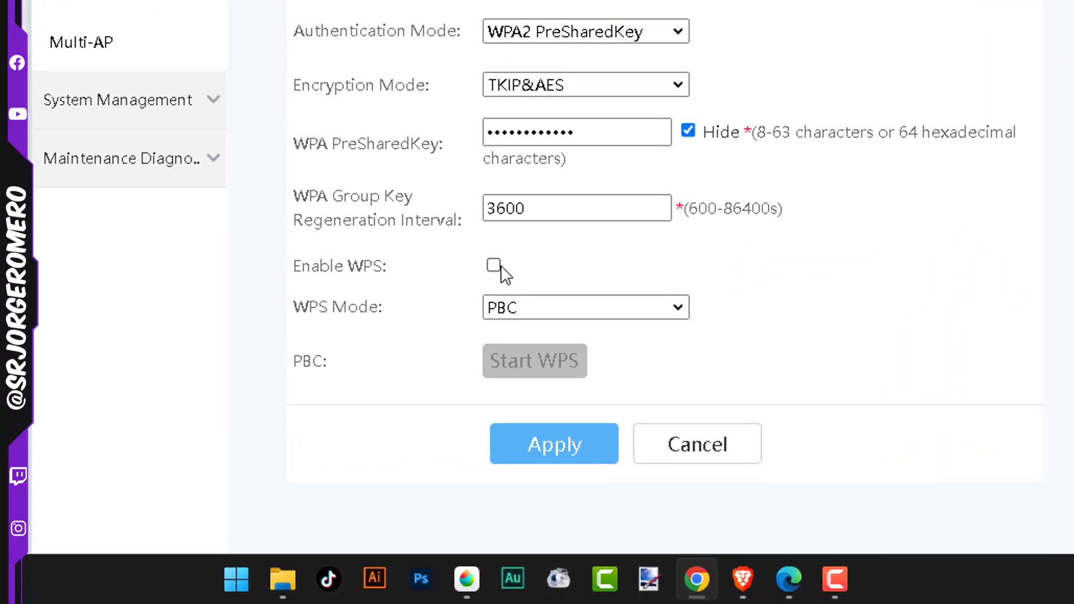
pyautogui.click(495, 265)
pyautogui.click(495, 265)
pyautogui.click(575, 442)
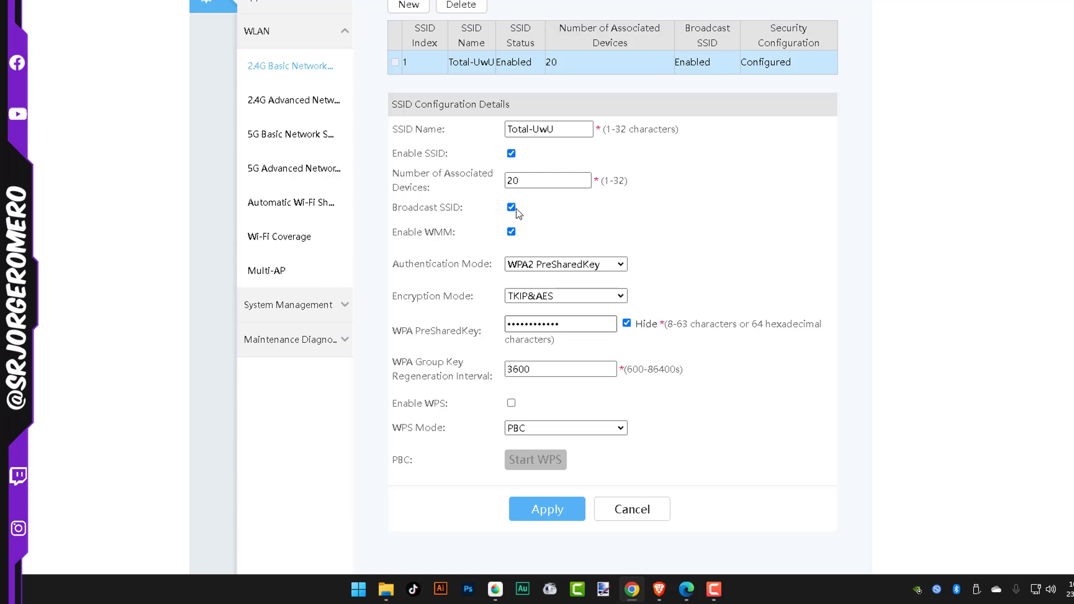
pyautogui.click(551, 509)
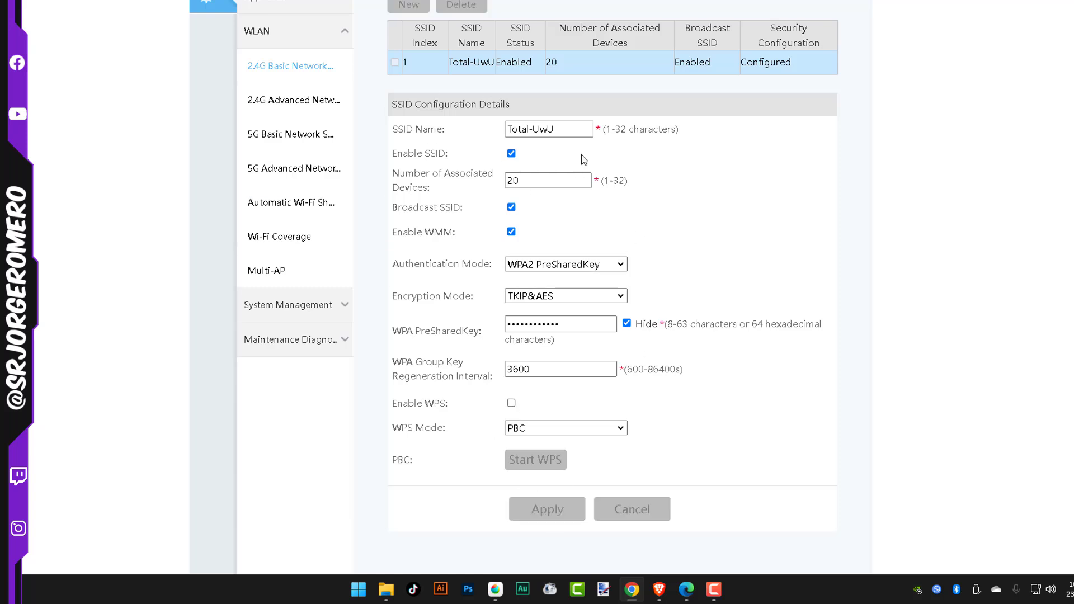
# Open the 5G Basic Network Settings, make sure WPS is disabled for the listed SSID, and apply the configuration.
pyautogui.scroll(2, 607, 255)
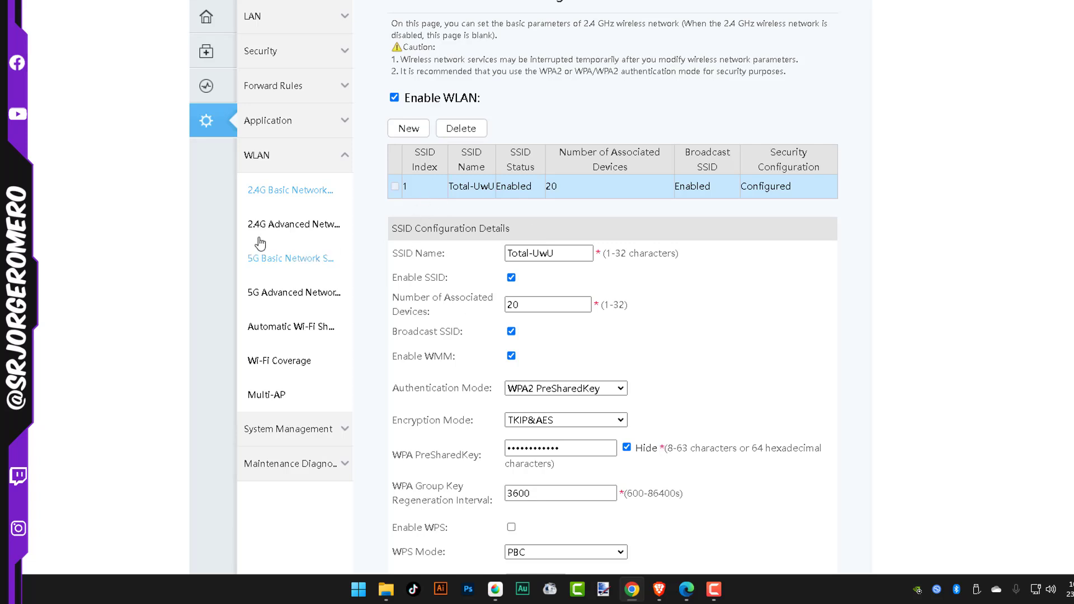
pyautogui.click(280, 225)
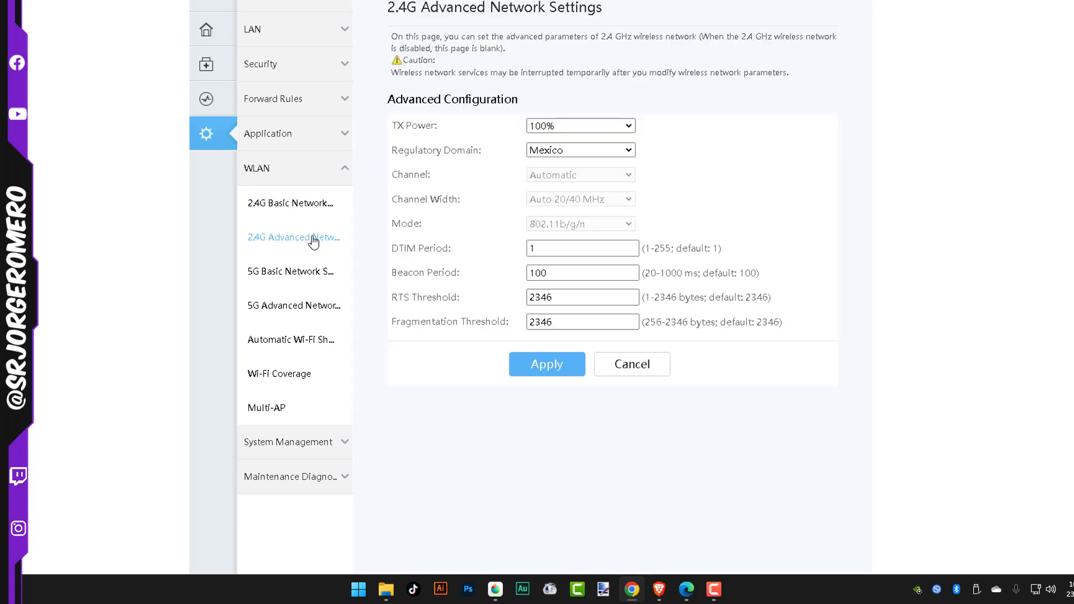
pyautogui.click(257, 279)
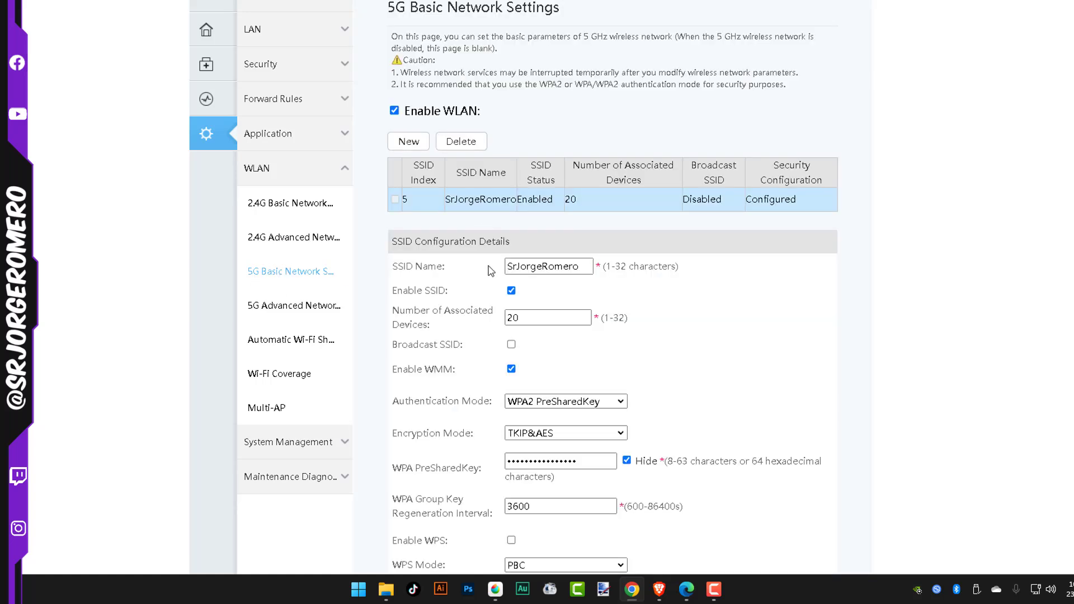
pyautogui.doubleClick(462, 203)
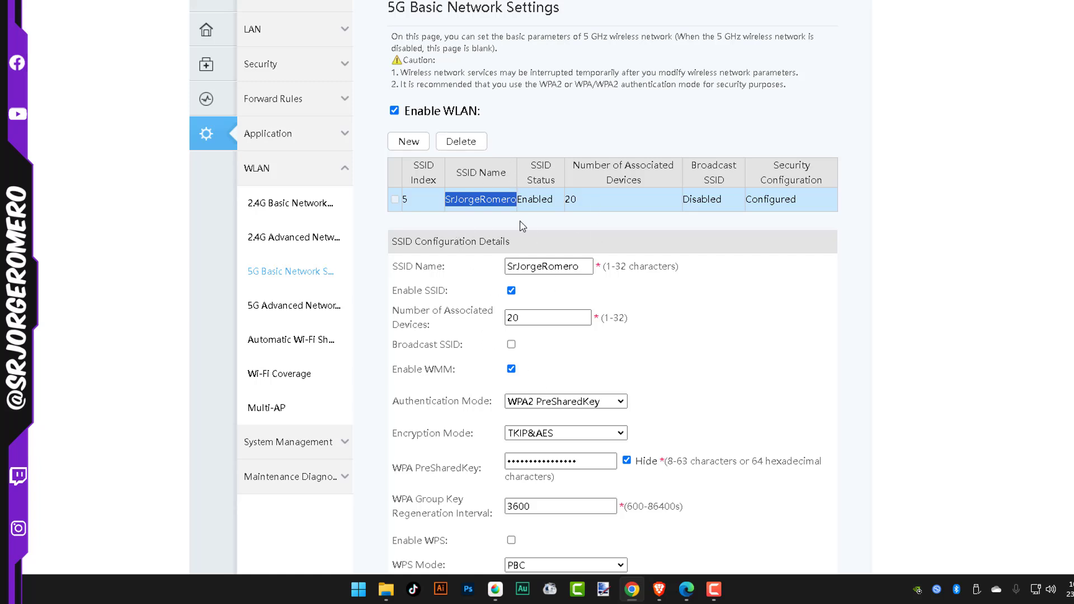
pyautogui.scroll(-3, 521, 290)
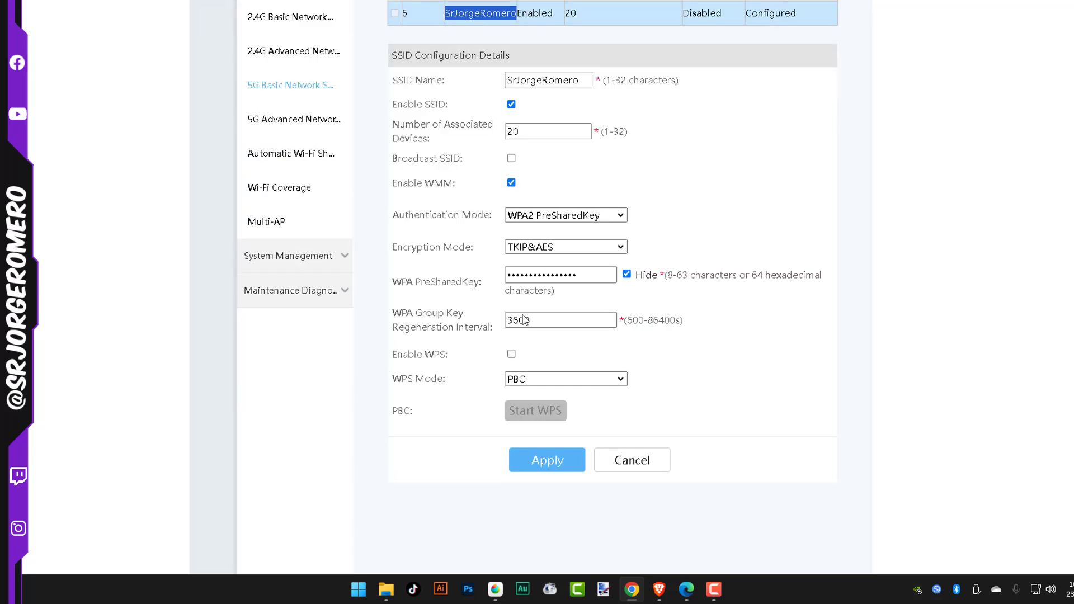
pyautogui.tripleClick(409, 354)
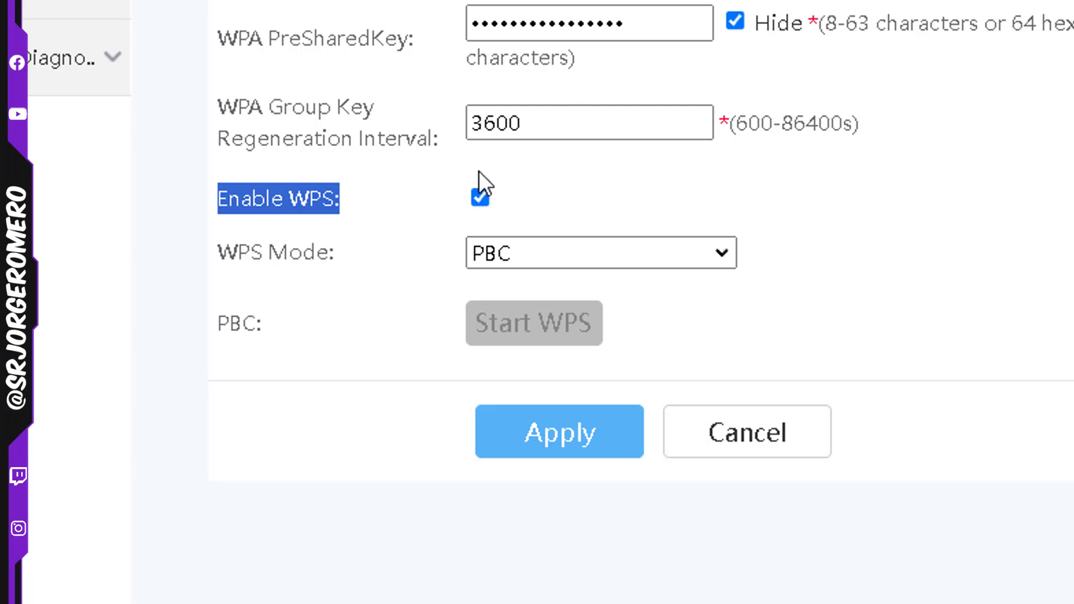
pyautogui.click(522, 418)
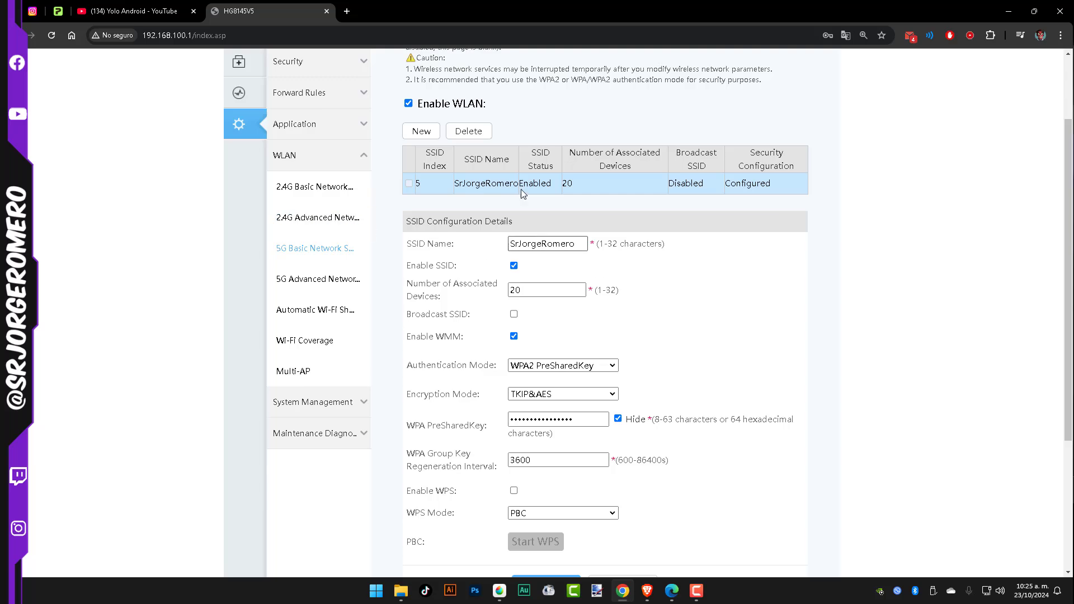
# Return to the router's home page, log out, and dismiss the translation prompt on the login page.
pyautogui.scroll(2, 422, 307)
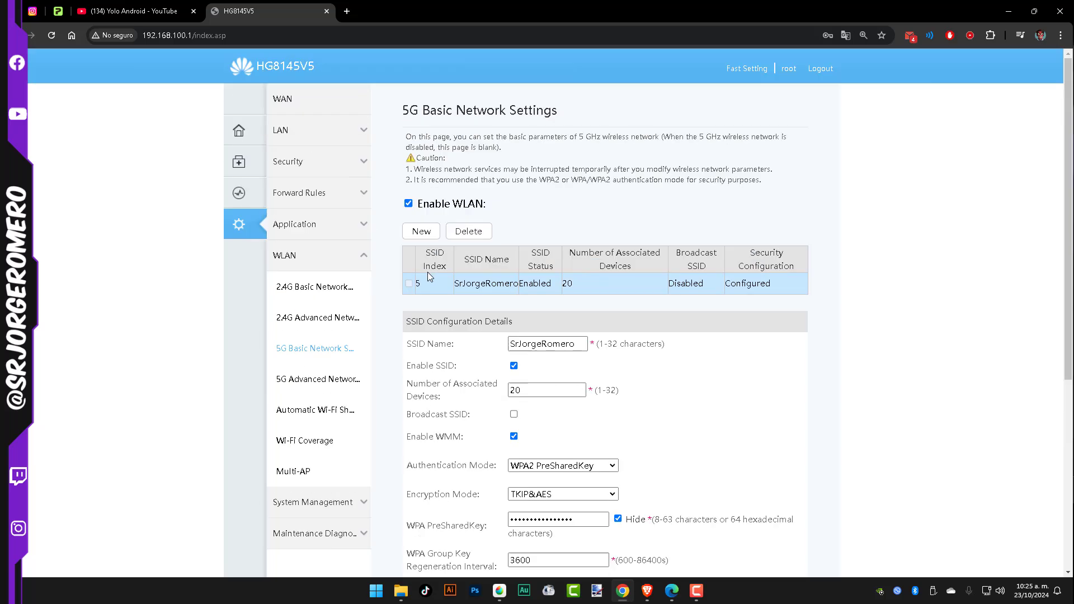
pyautogui.click(243, 134)
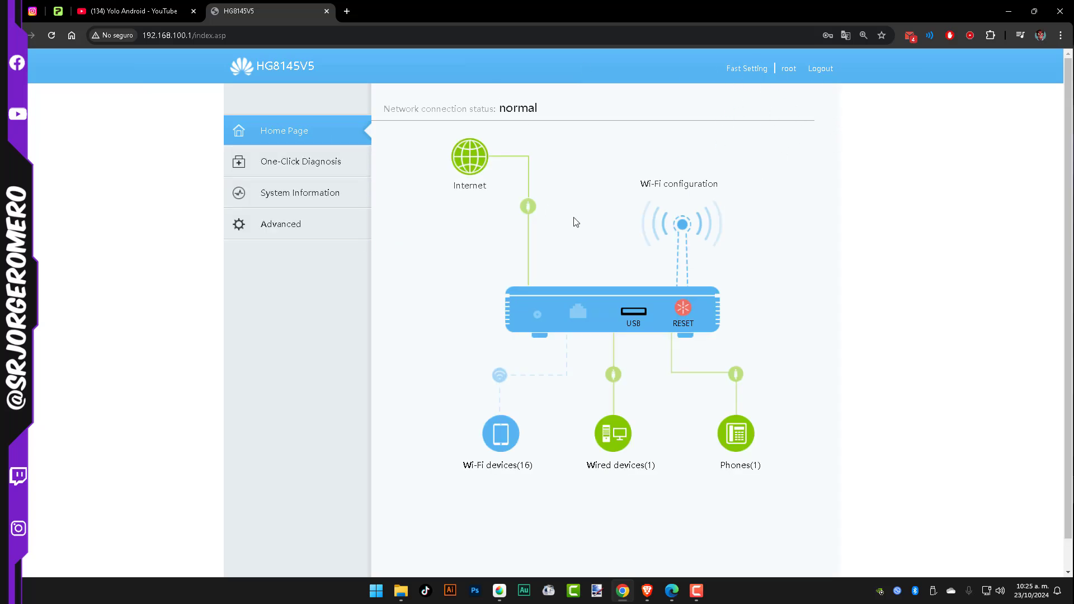
pyautogui.click(814, 70)
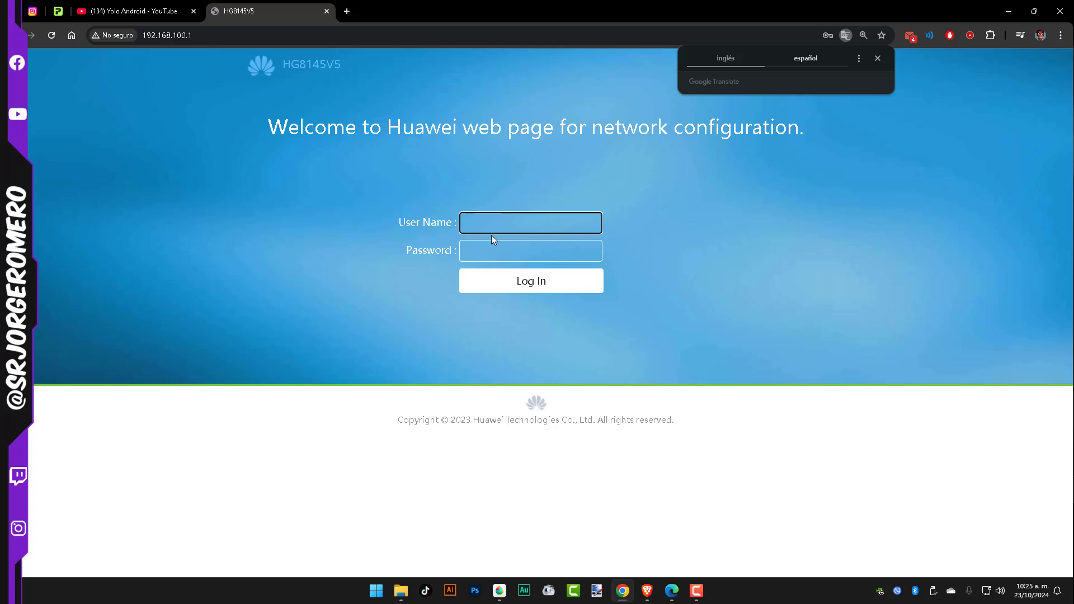
pyautogui.click(877, 57)
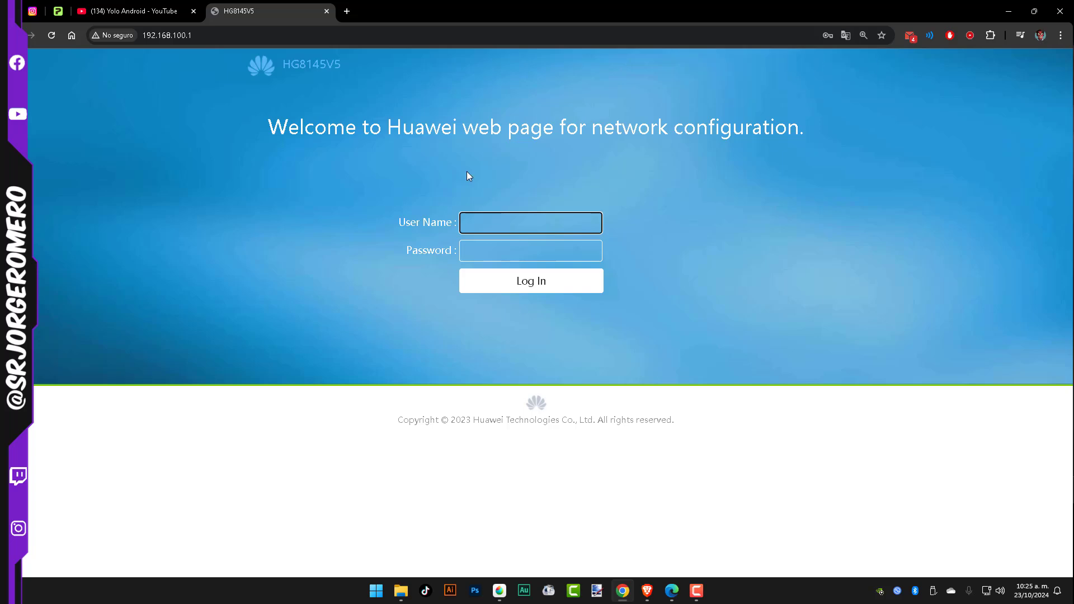